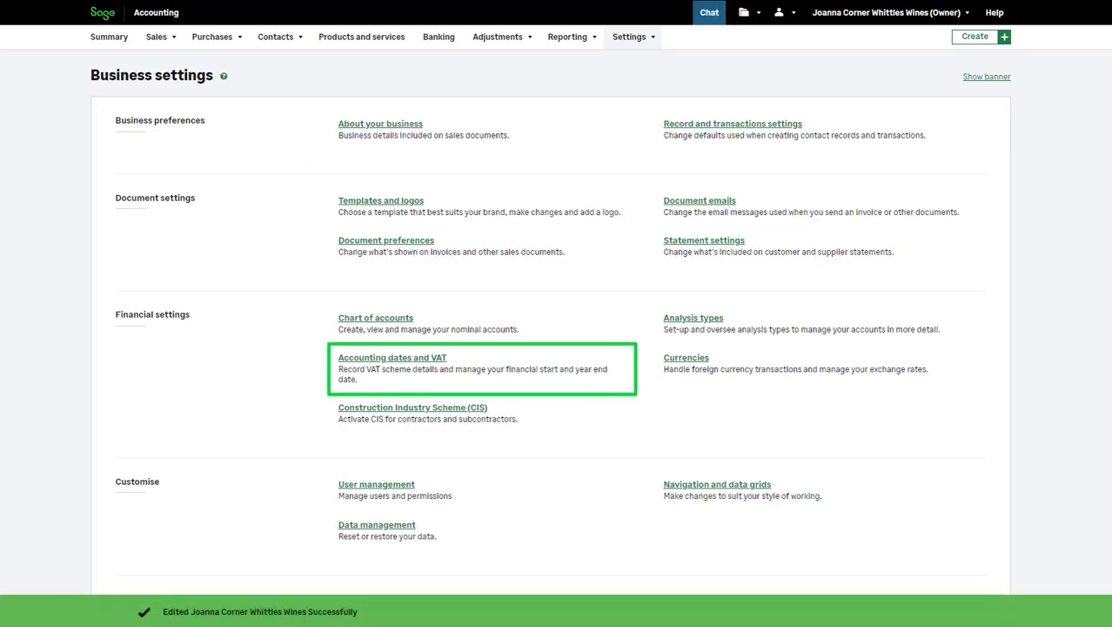
- Check the available VAT schemes in the accounting dates and VAT settings, keep Standard, and save the financial settings
left_click(392, 358)
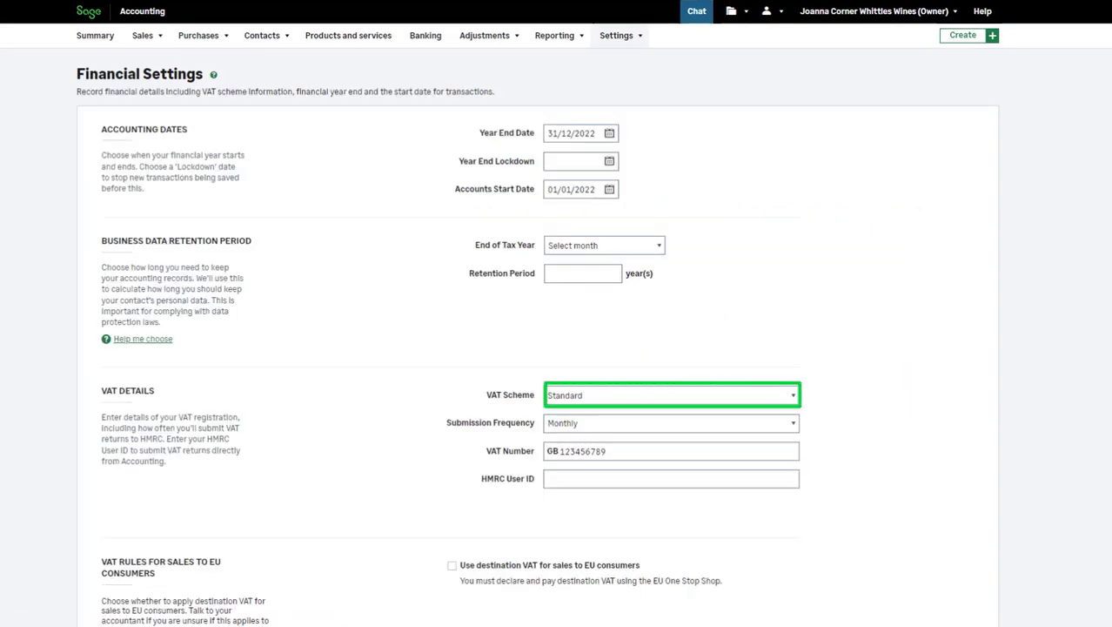
left_click(671, 396)
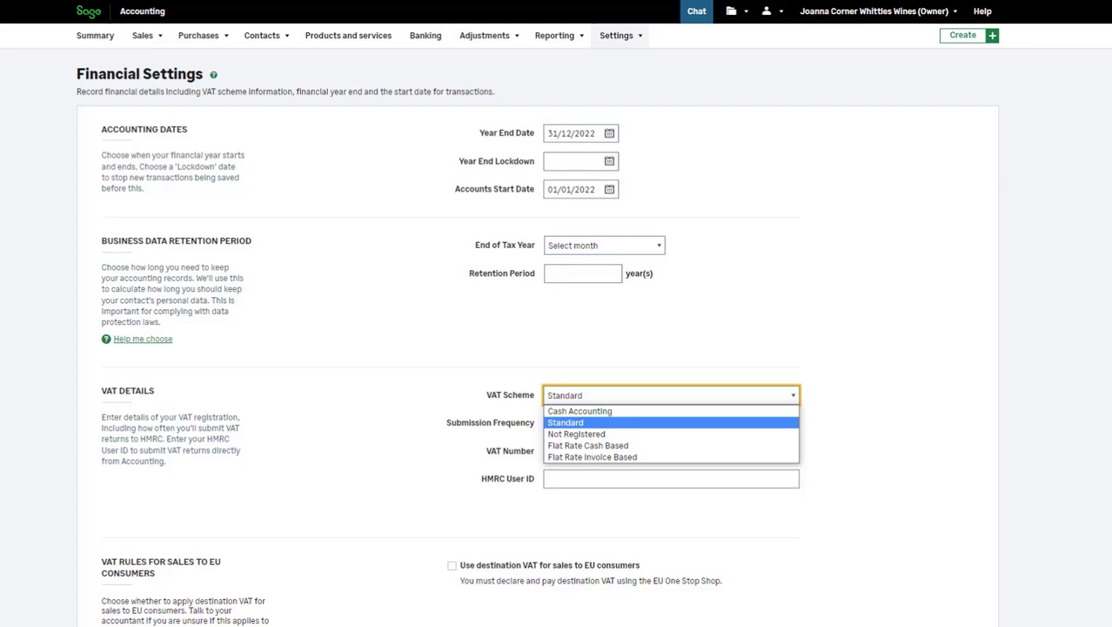
key("Escape")
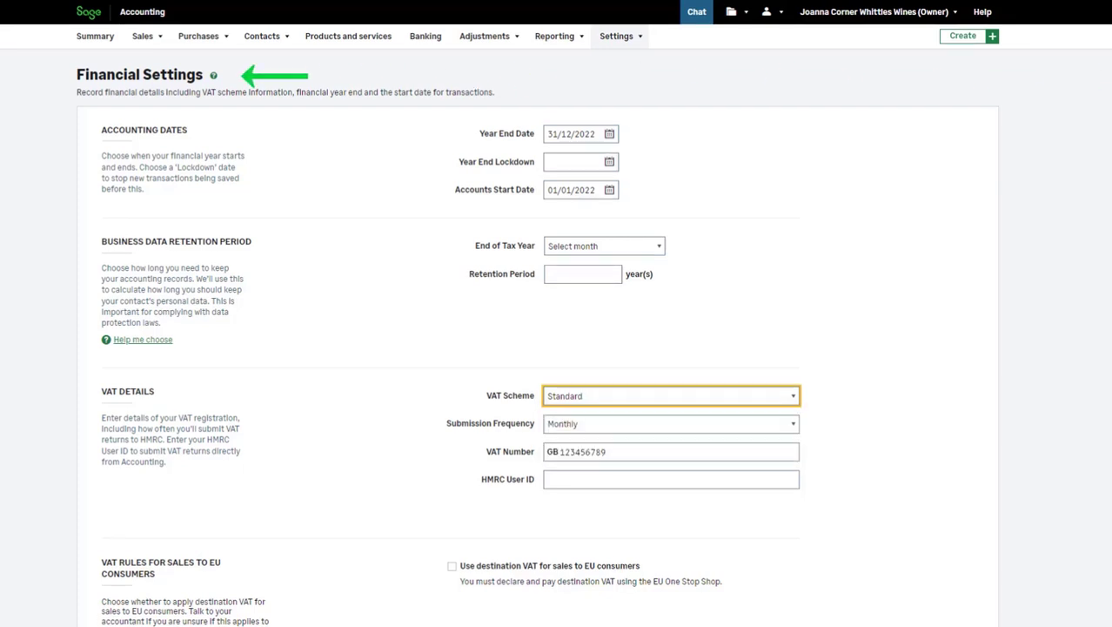
scroll(557, 348, "down", 1)
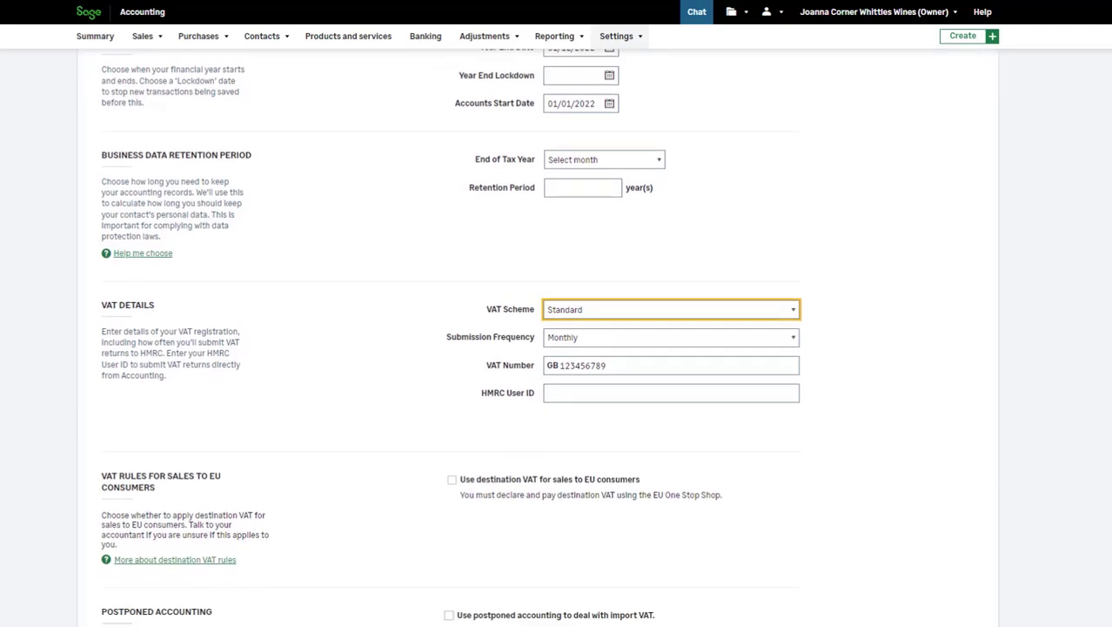
scroll(891, 474, "down", 3)
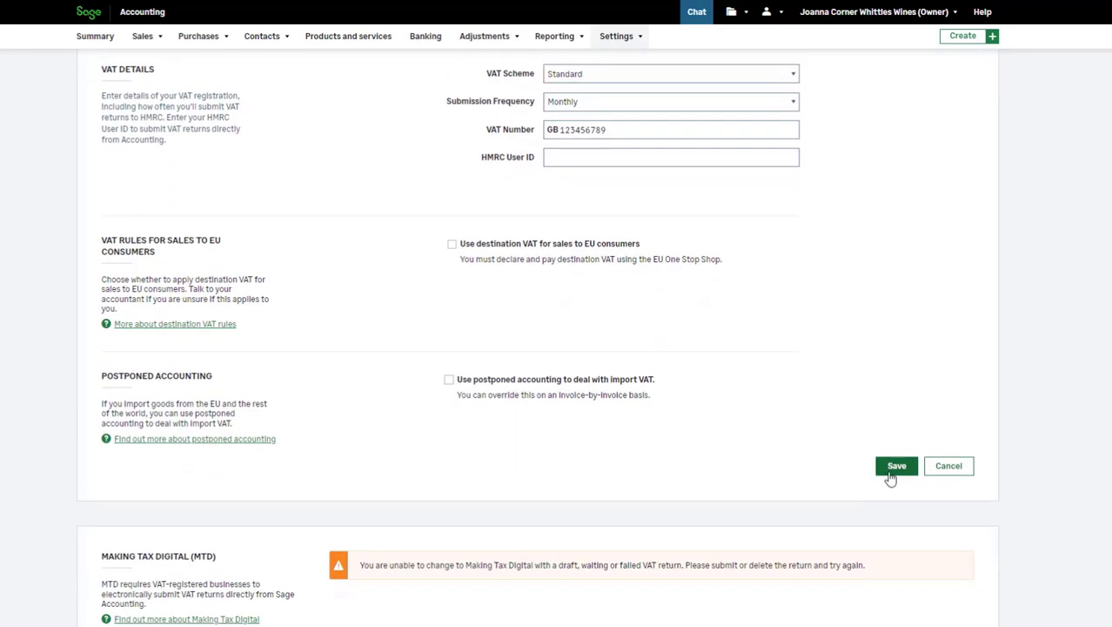
left_click(895, 467)
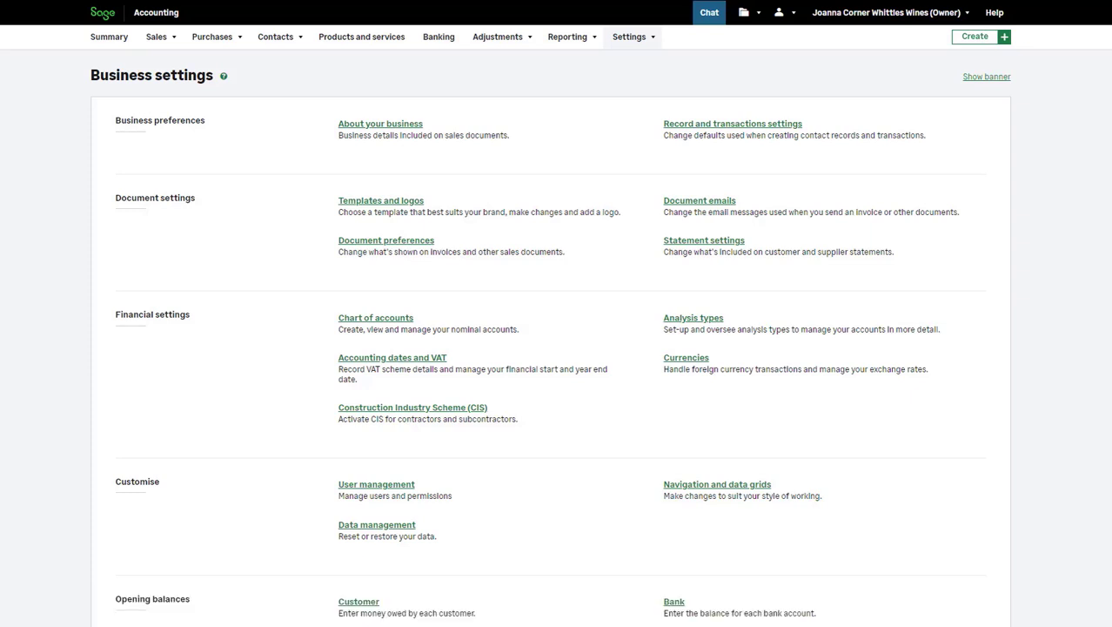
- Create a new sales invoice and choose San Lorenzo as its customer
mouse_move(161, 38)
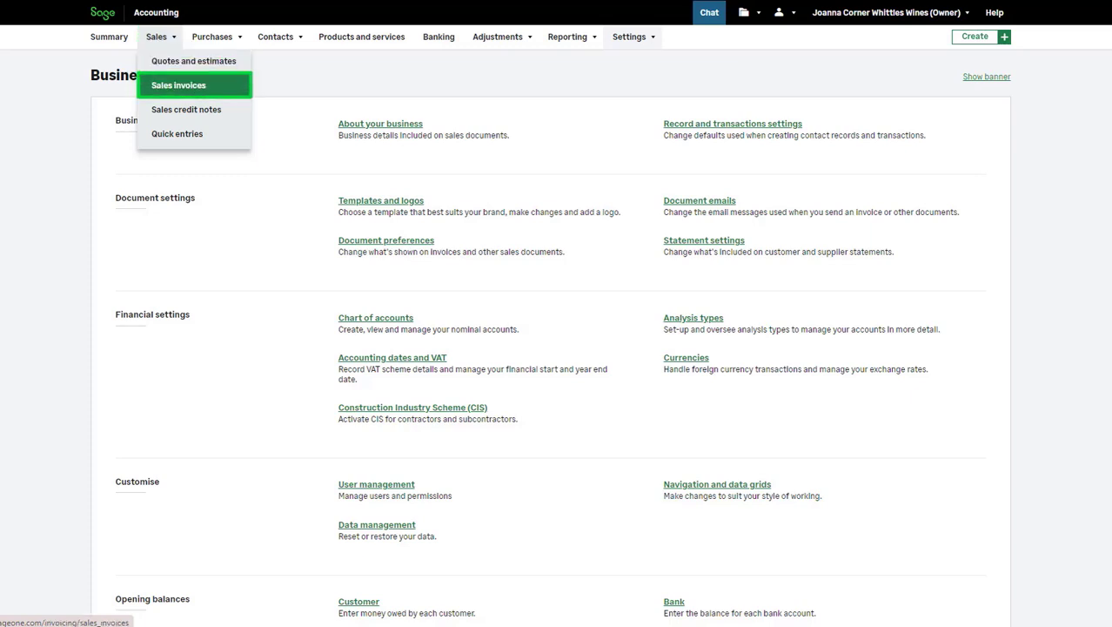
left_click(178, 85)
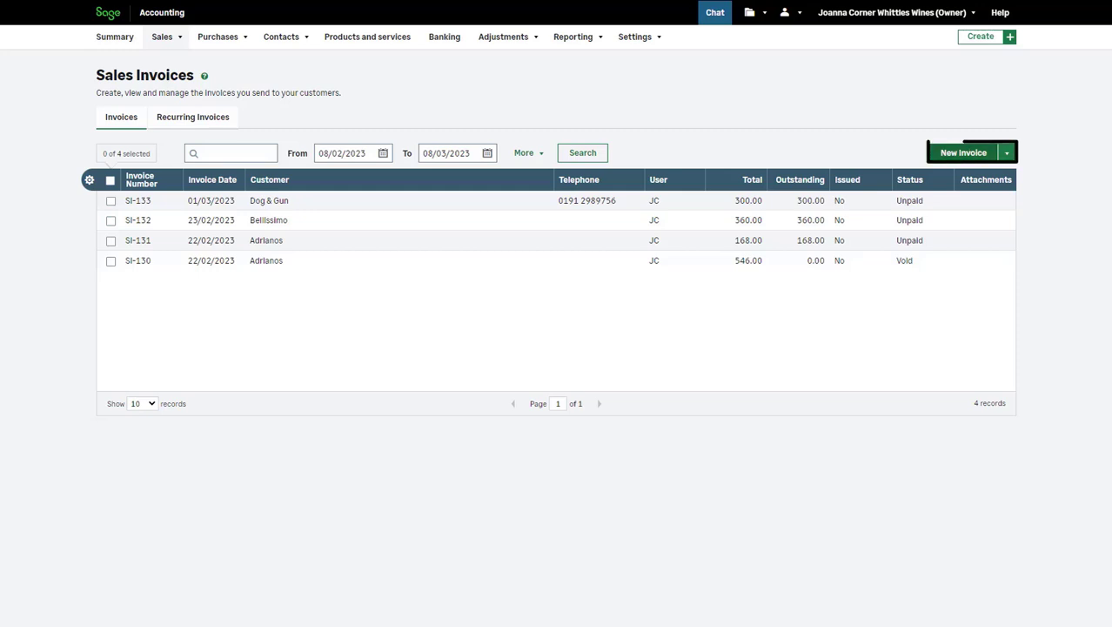
left_click(964, 154)
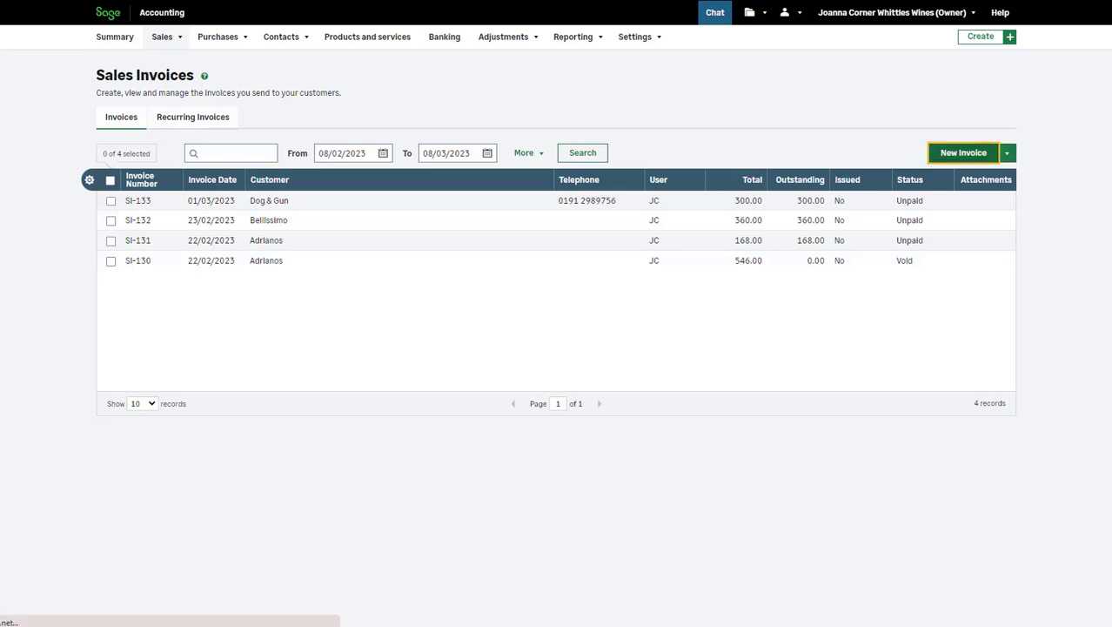
left_click(317, 141)
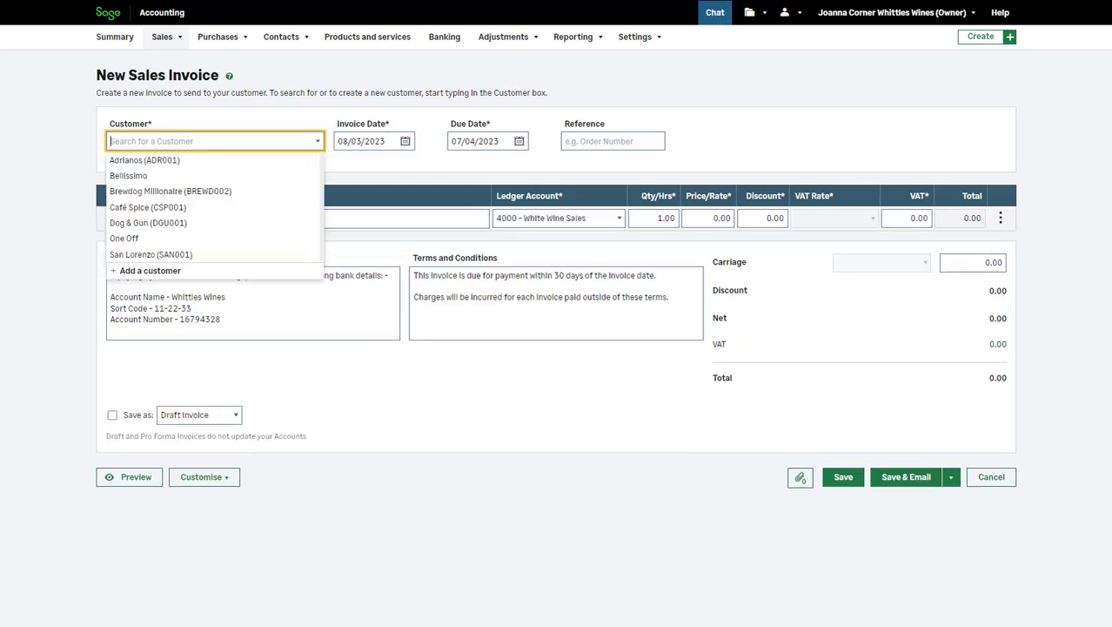
key("Down")
key("Down")
key("Down")
key("Down")
key("Down")
key("Down")
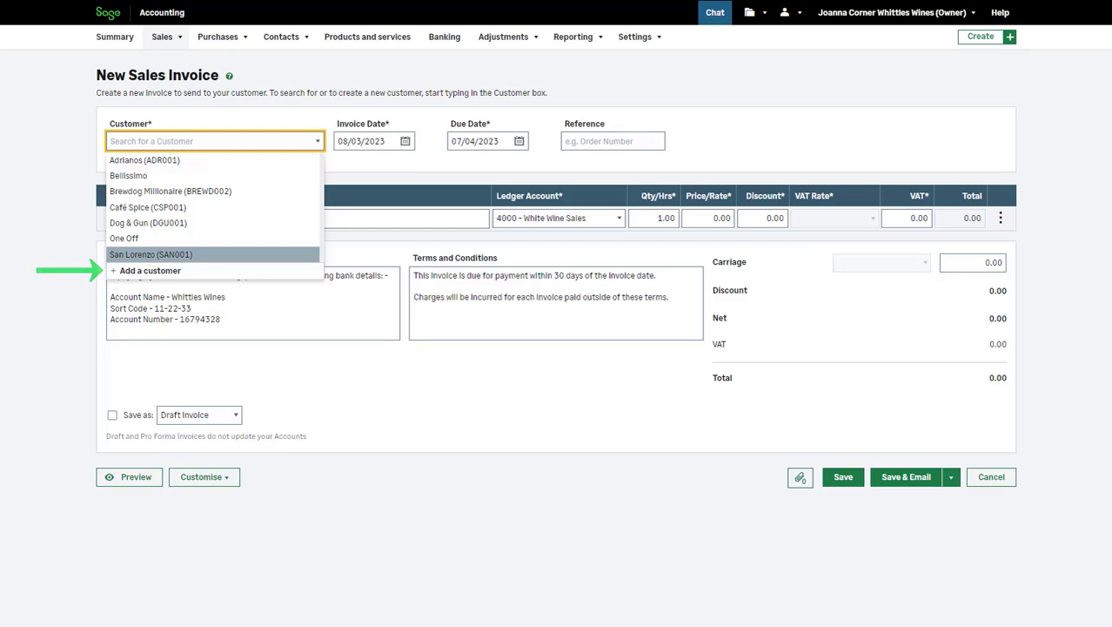
key("Return")
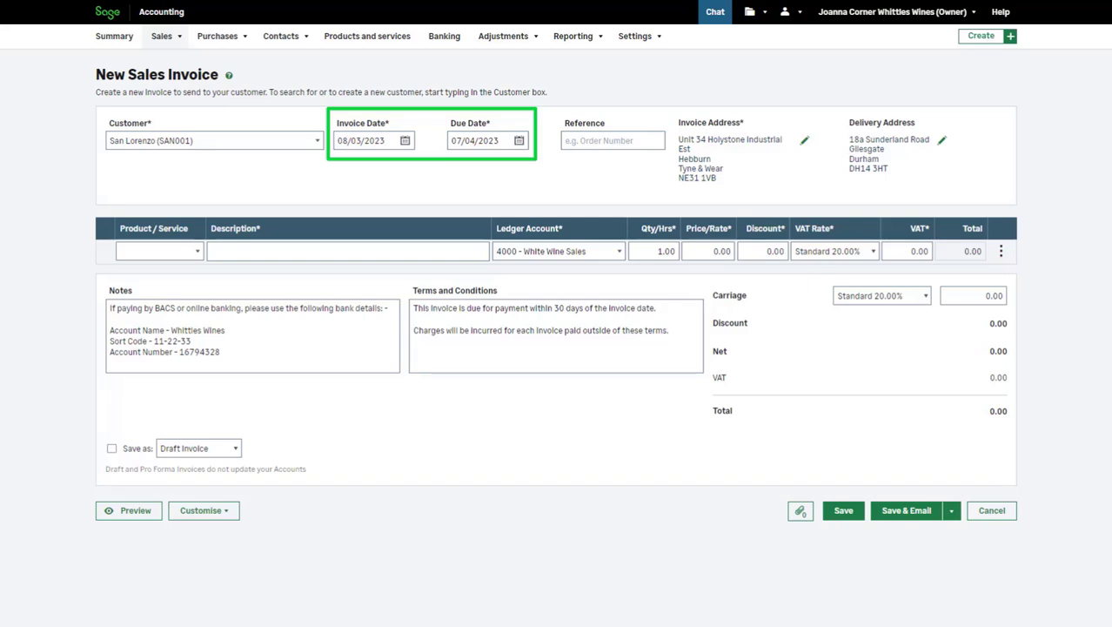
- Enter the order number as the invoice's reference and check the delivery address details without changing them
left_click(613, 140)
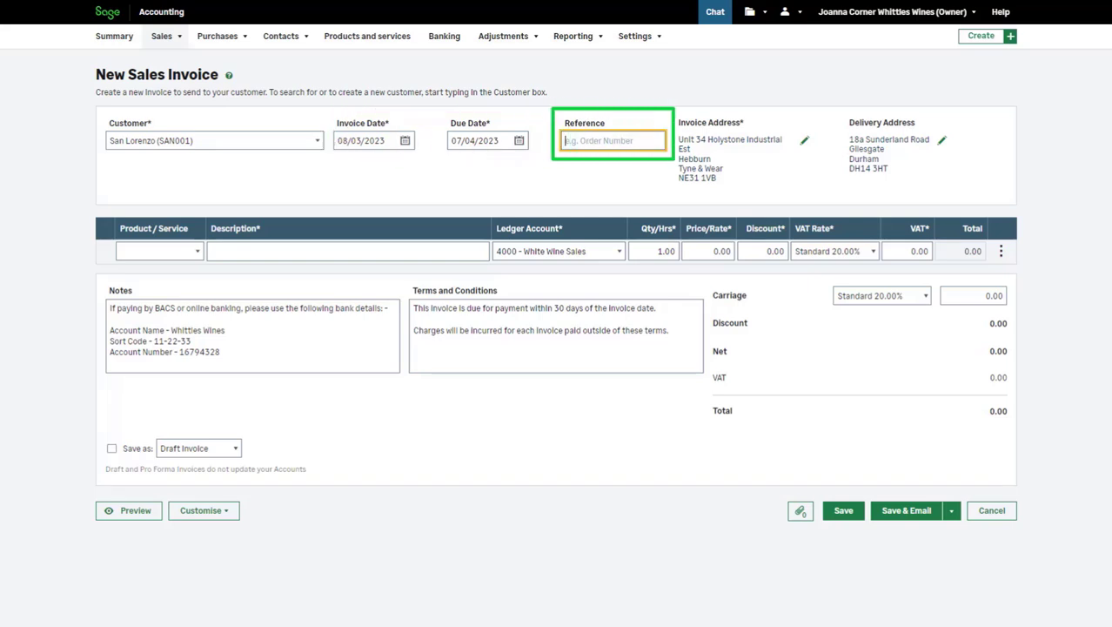
type("1234")
key("Tab")
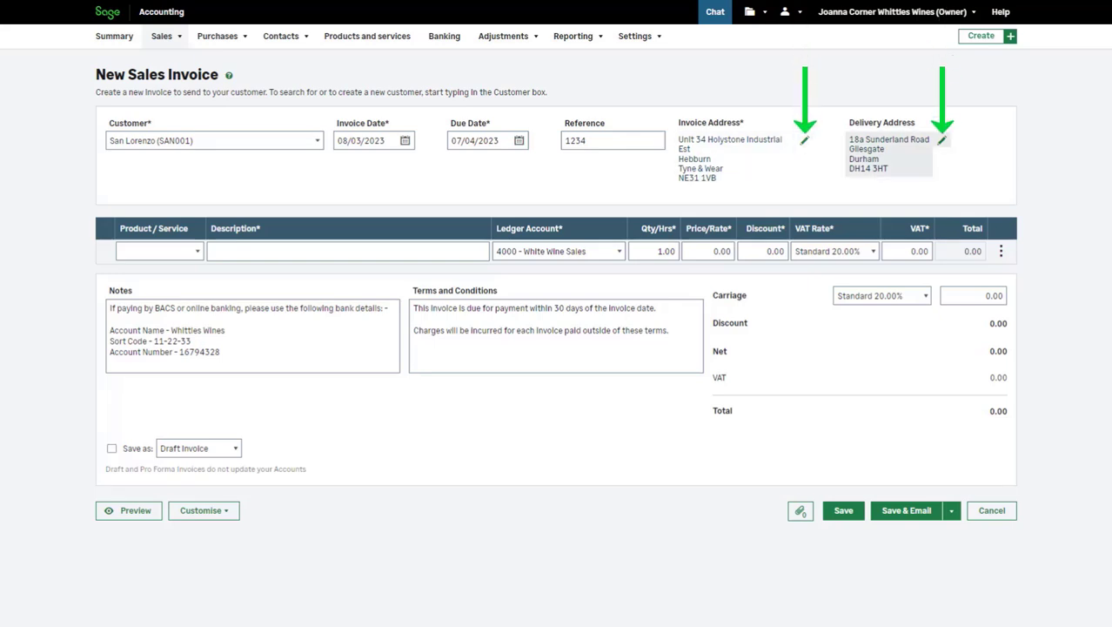
left_click(942, 140)
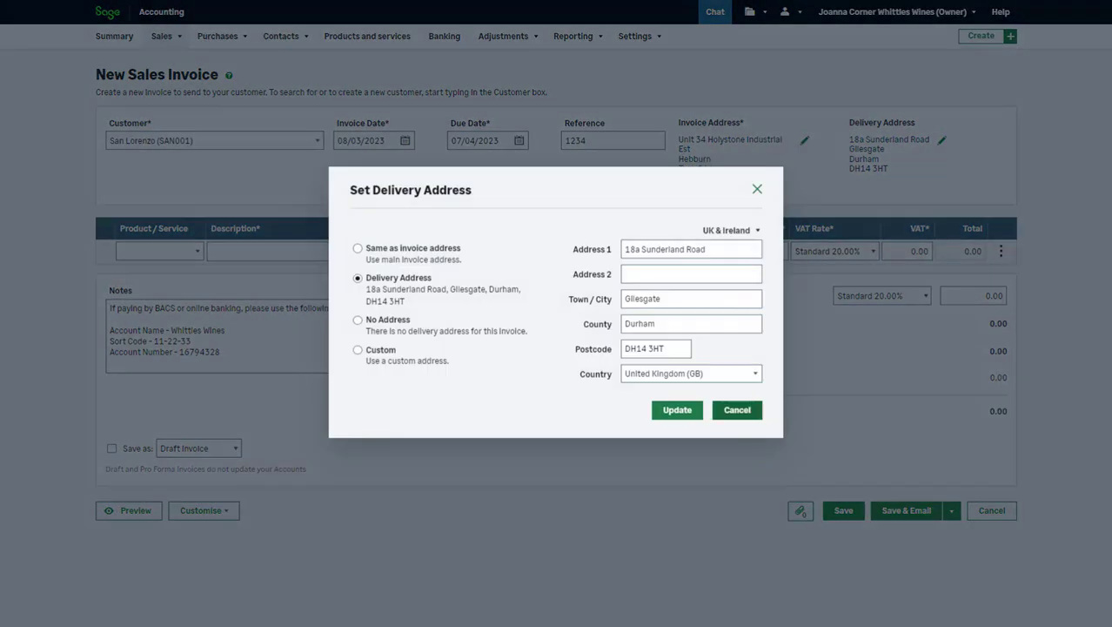
left_click(737, 409)
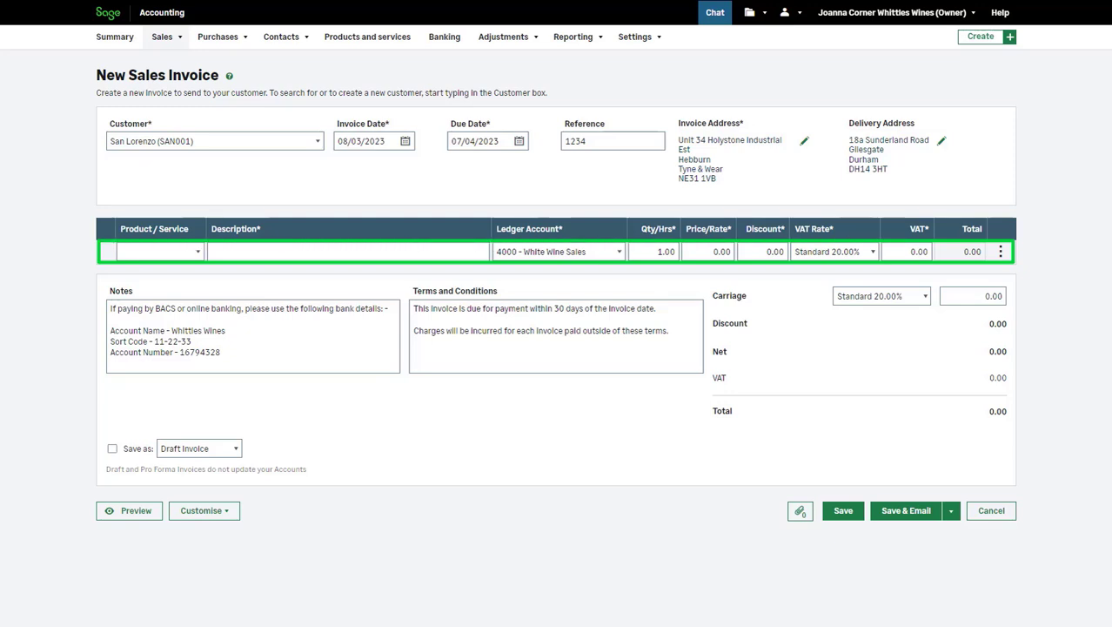
- Add the product Craft Beer (BEER001) as the first line of the invoice
left_click(160, 252)
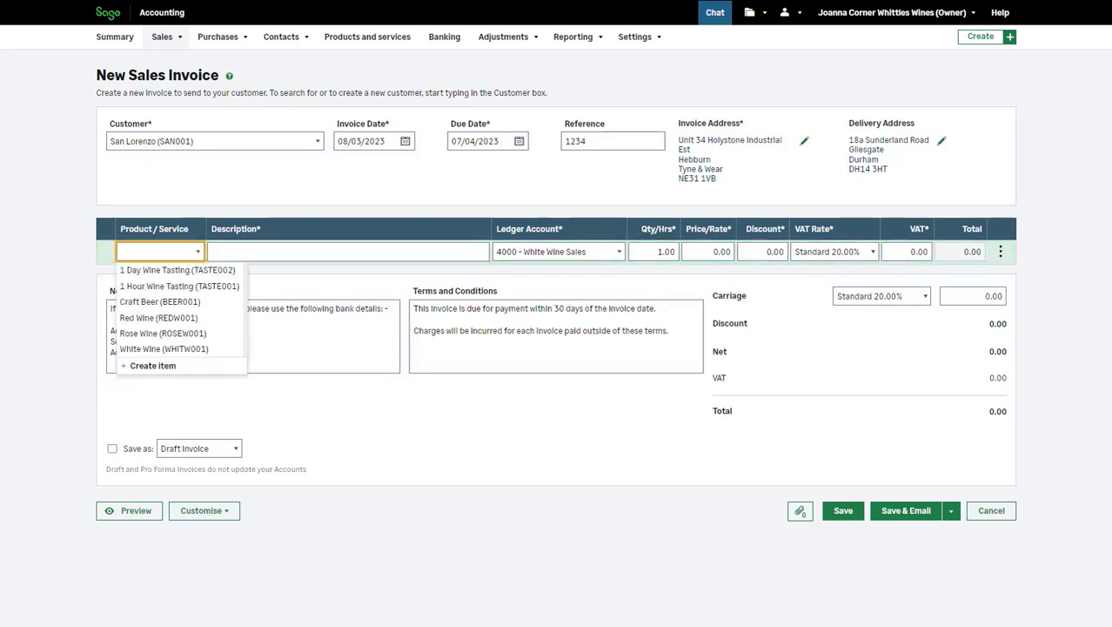
key("Down")
key("Down")
key("Down")
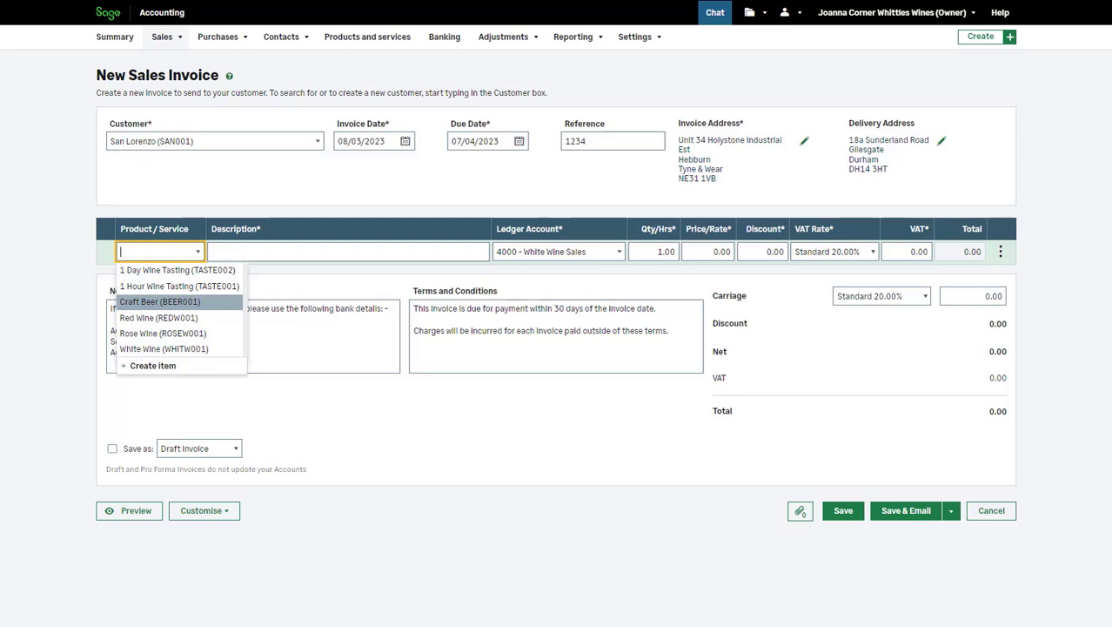
key("Return")
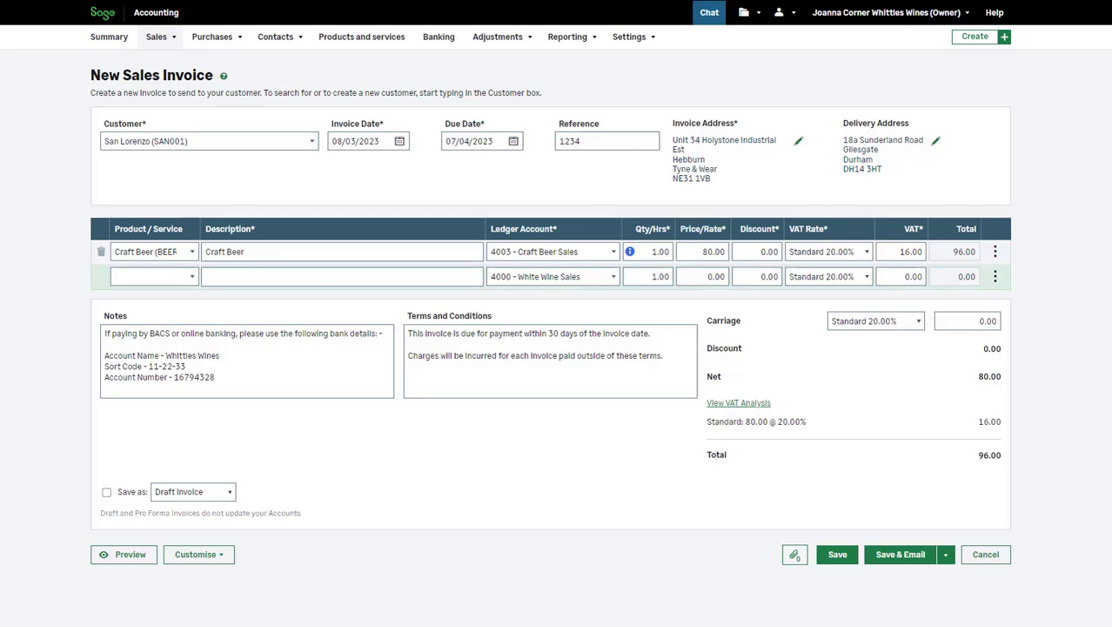
- Add a second invoice line described as "extra item" with ledger account 4004 - Wine Sampling Pack Sales
left_click(192, 276)
left_click(209, 279)
type("extra item")
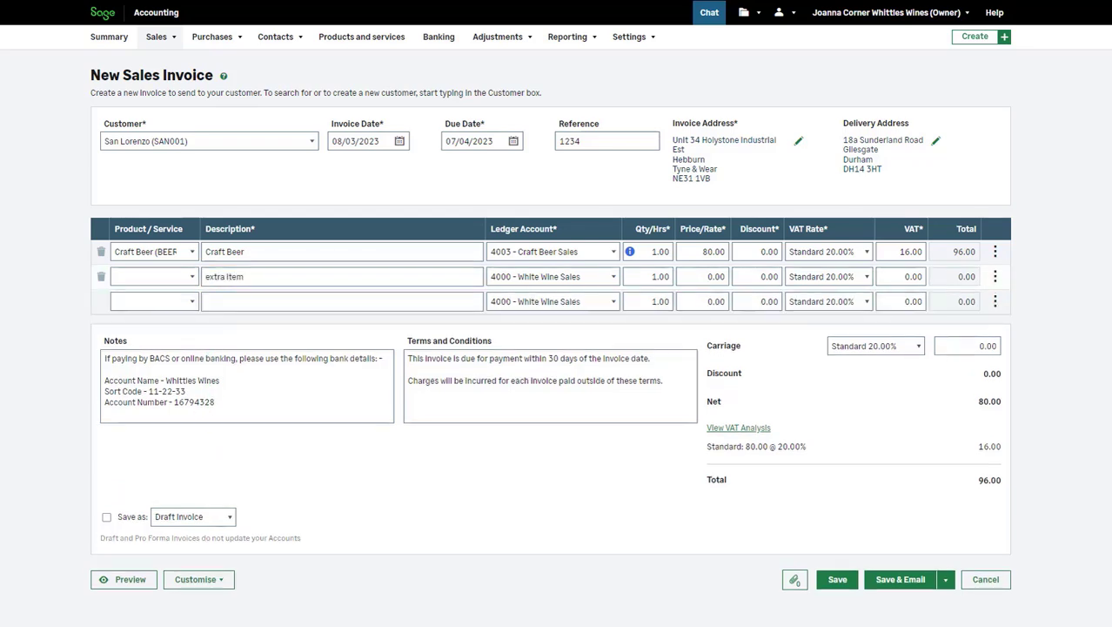
left_click(613, 277)
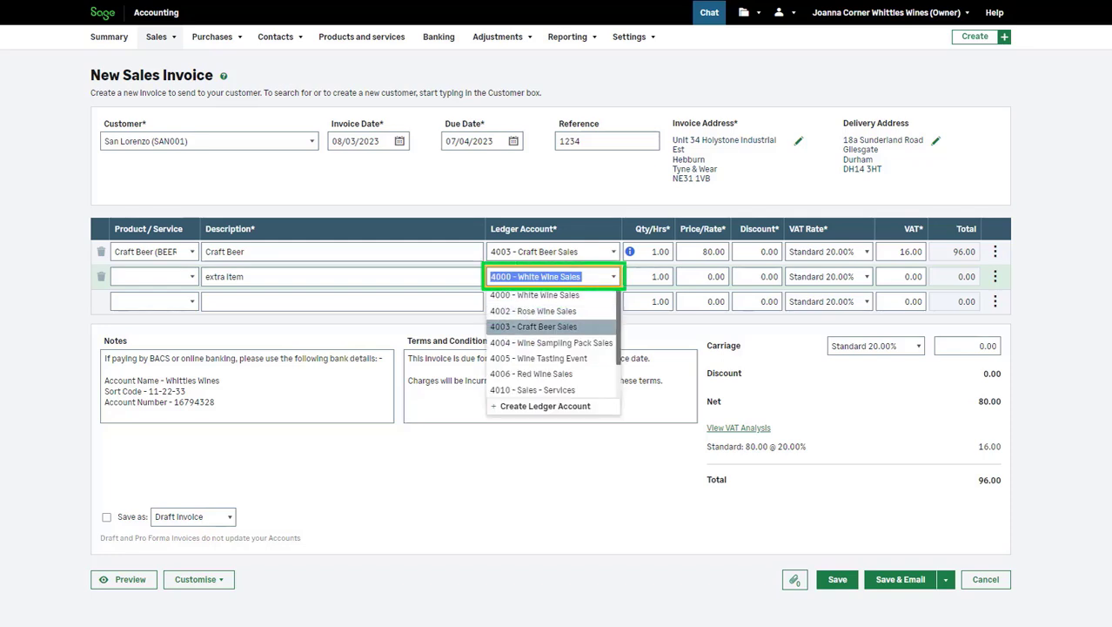
left_click(551, 343)
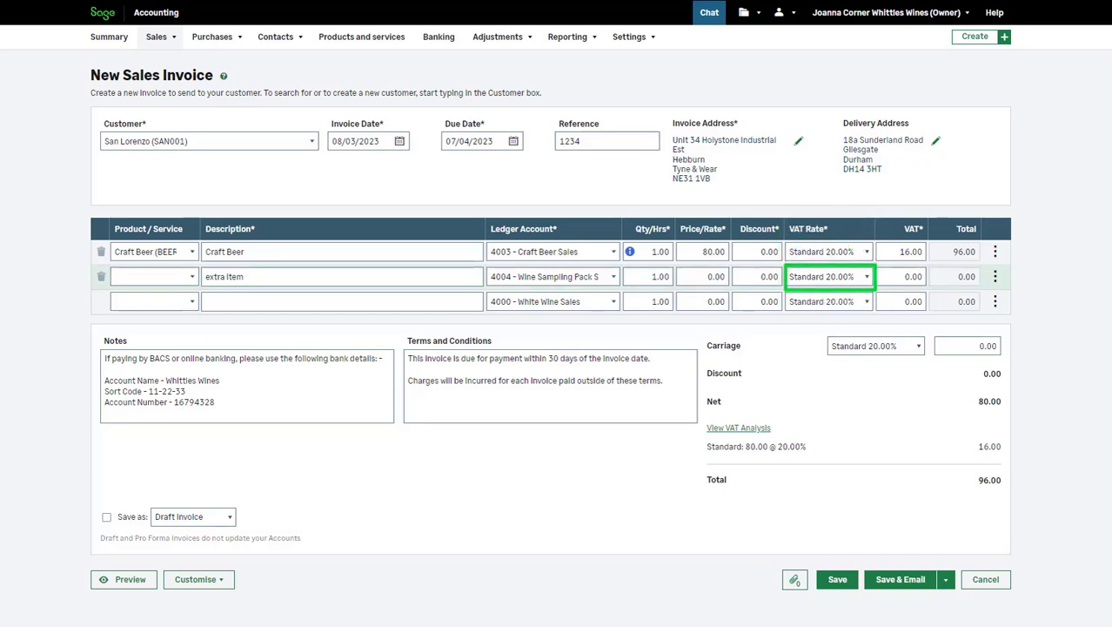
- Set the extra item's VAT rate to Zero Rated 0.00% and add 1 Day Wine Tasting (TASTE002) as the third line
left_click(866, 277)
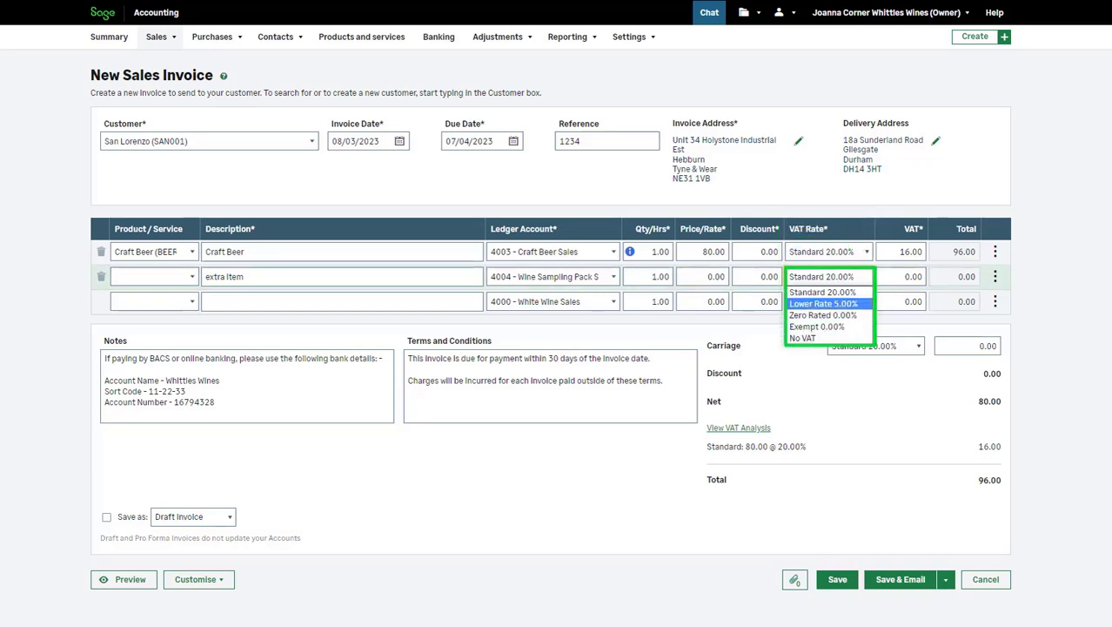
key("Down")
key("Return")
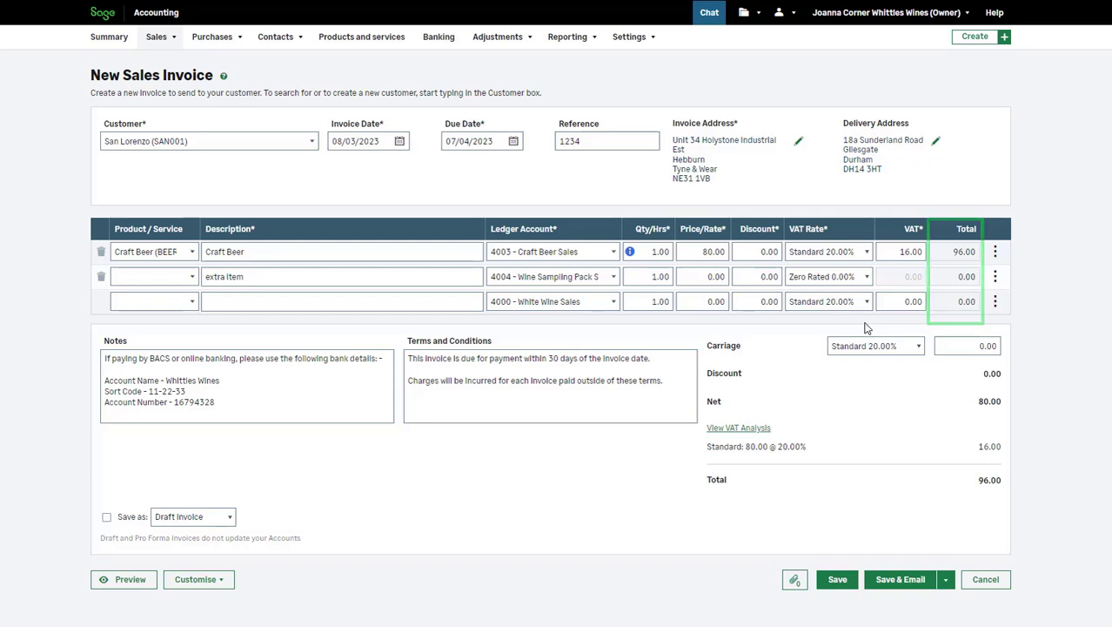
left_click(193, 301)
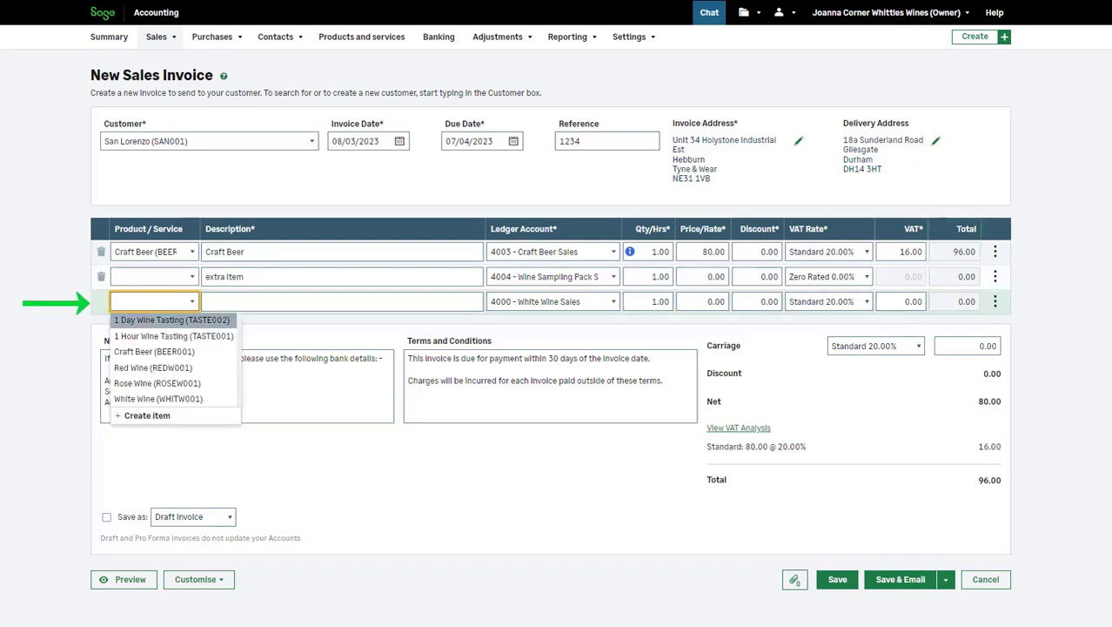
key("Return")
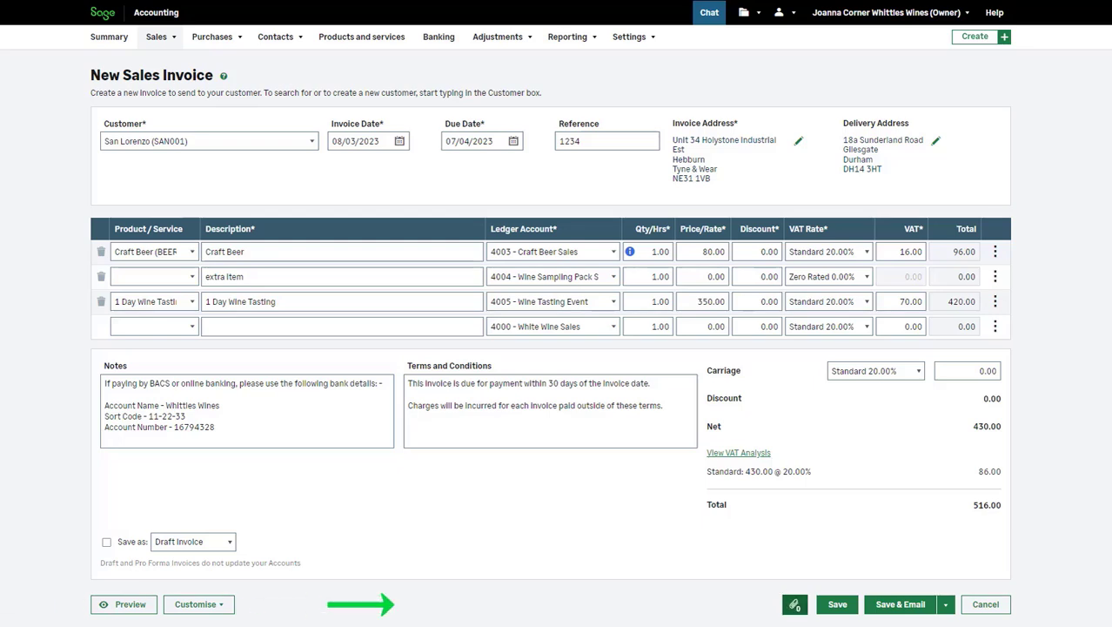
- Attach the Sage Logo file from the Pictures folder to the invoice
left_click(794, 604)
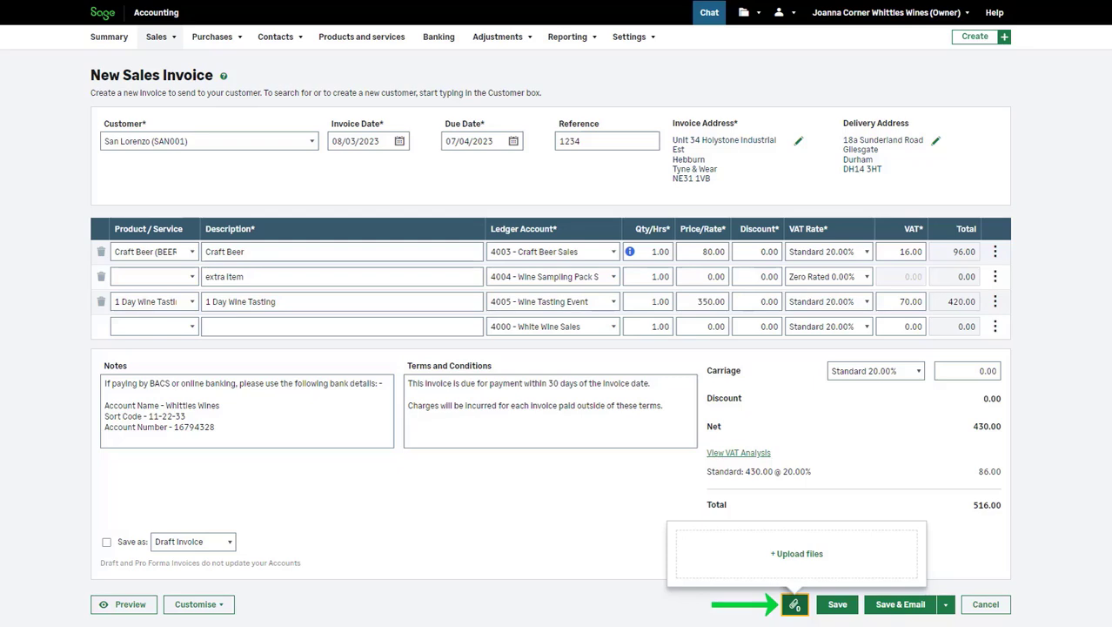
left_click(796, 554)
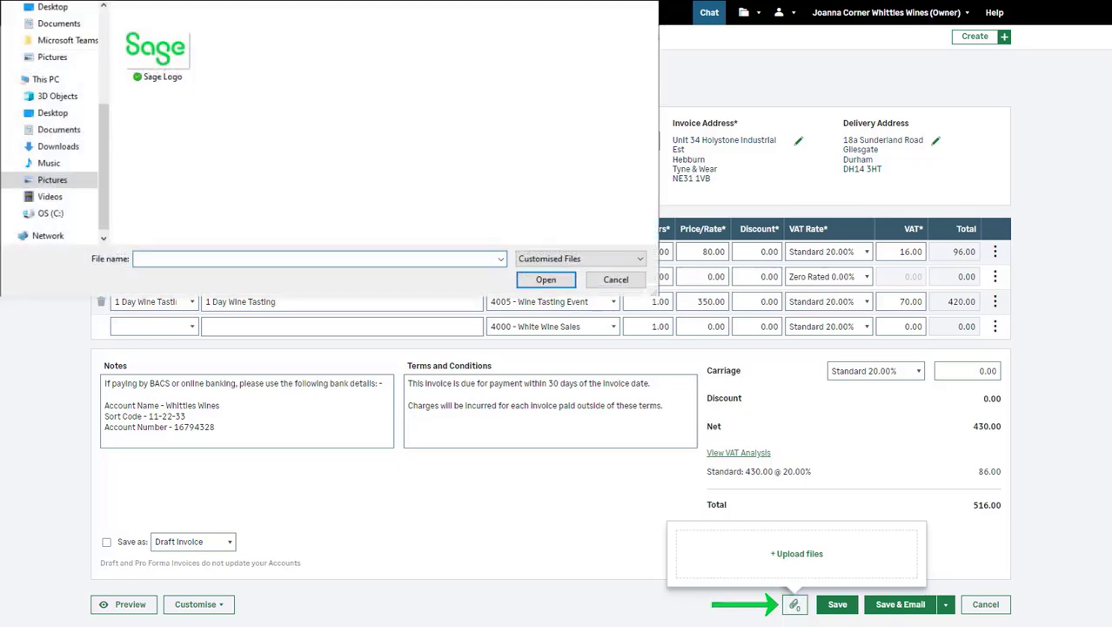
left_click(158, 52)
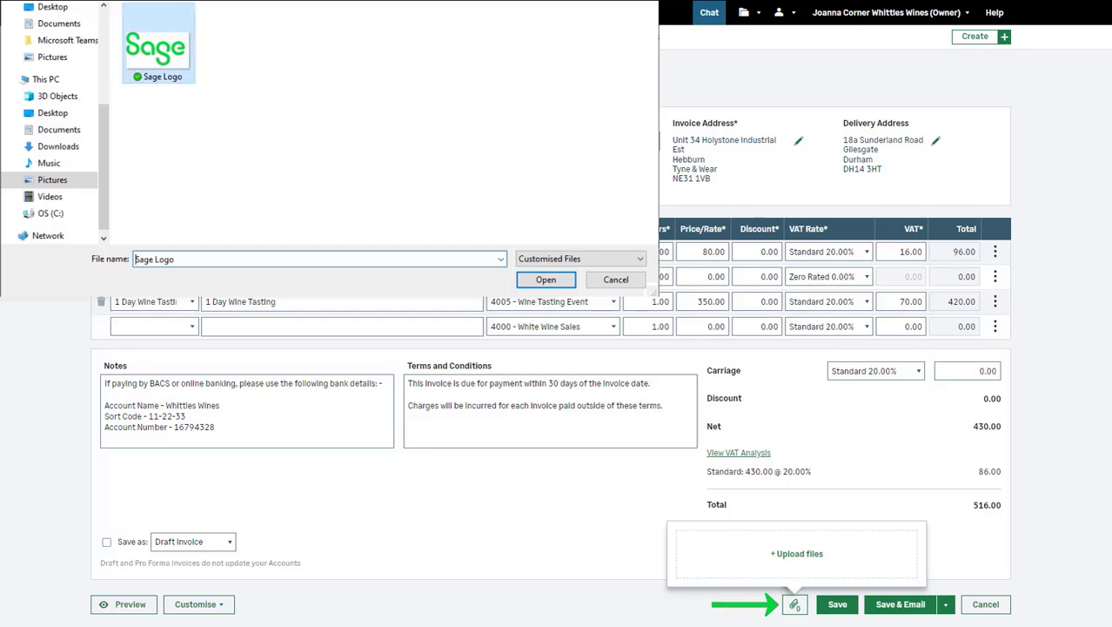
left_click(546, 279)
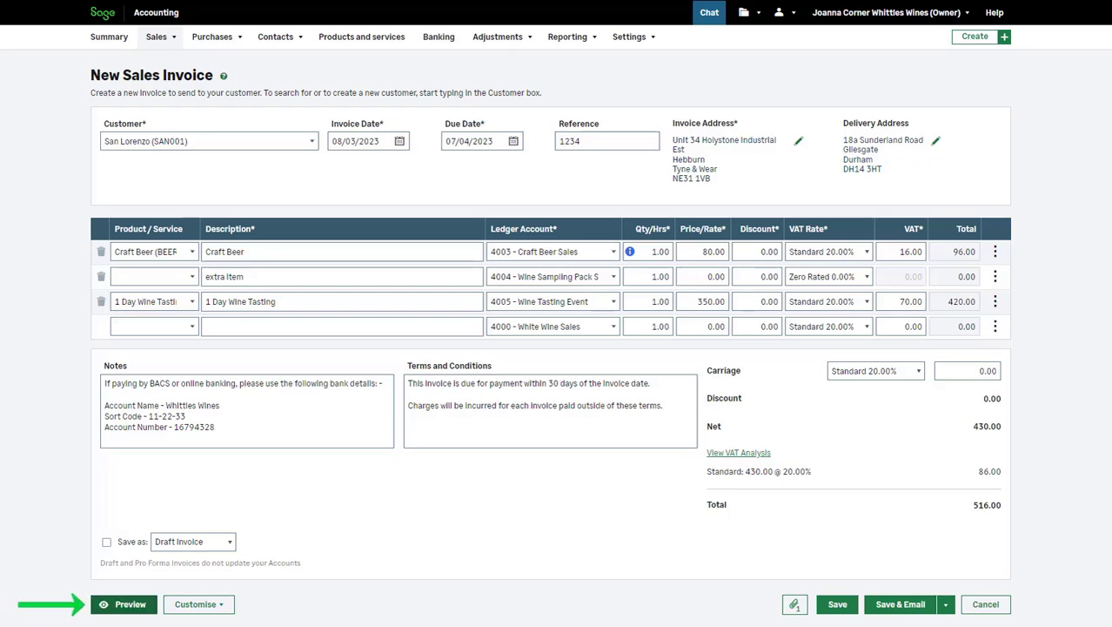
- Preview the invoice document, close the preview, and open the invoice's customisation options
left_click(127, 611)
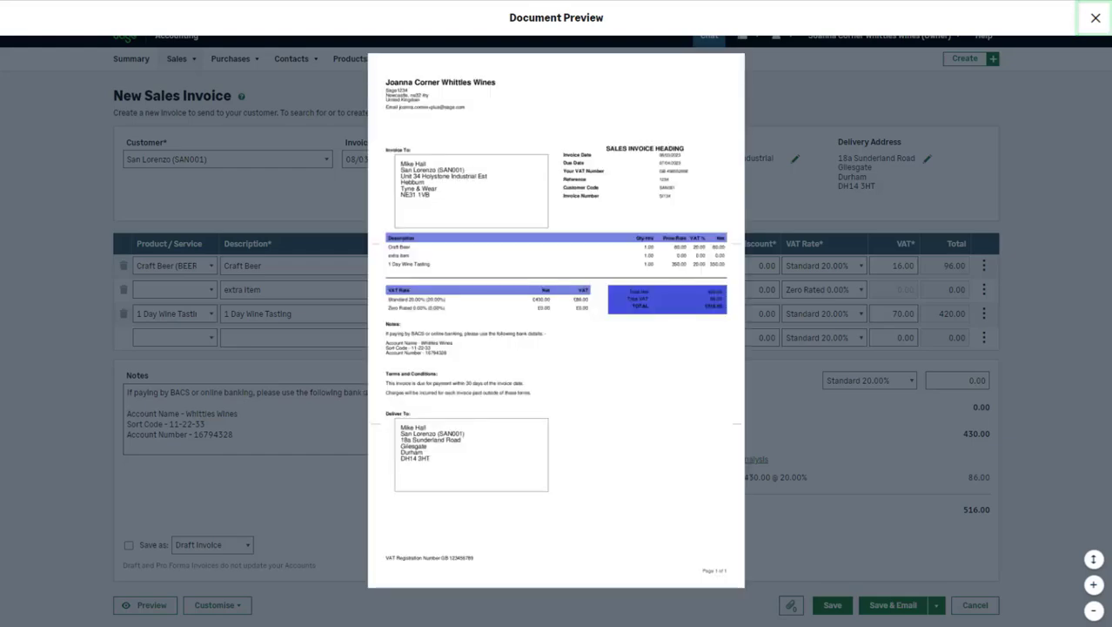
left_click(1096, 17)
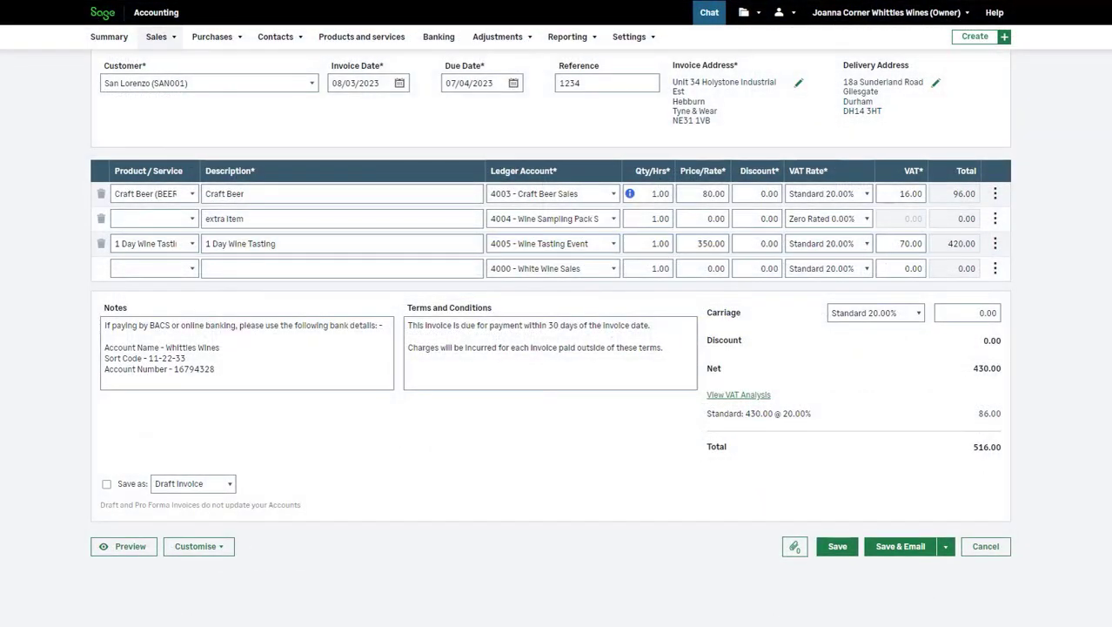
left_click(199, 547)
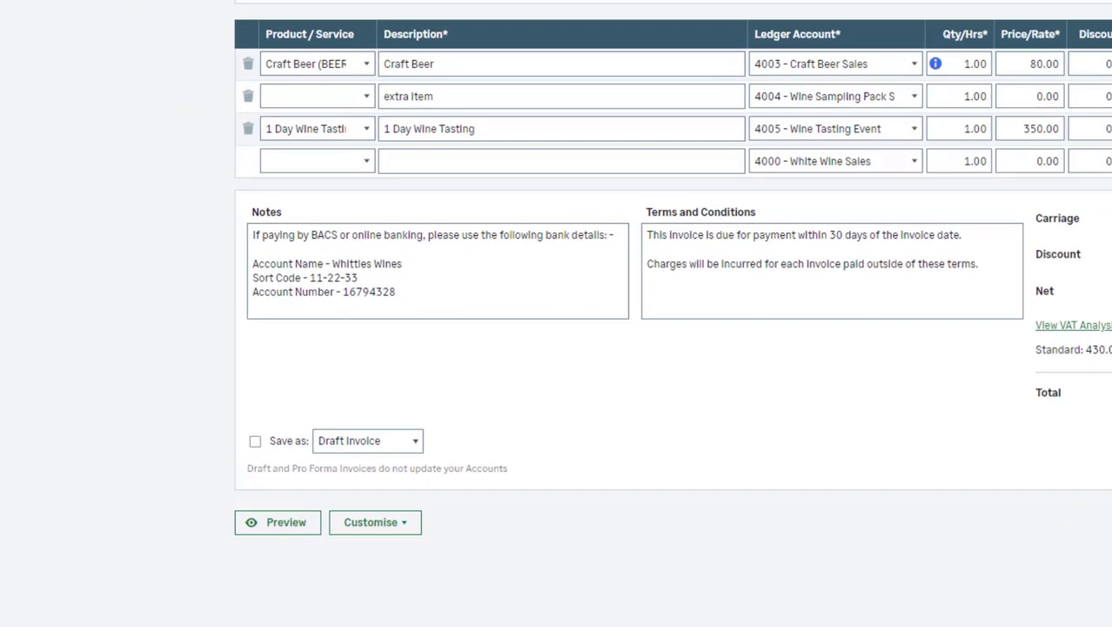
- Change the invoice's save type to Pro Forma Invoice and enable saving it as that type
left_click(368, 441)
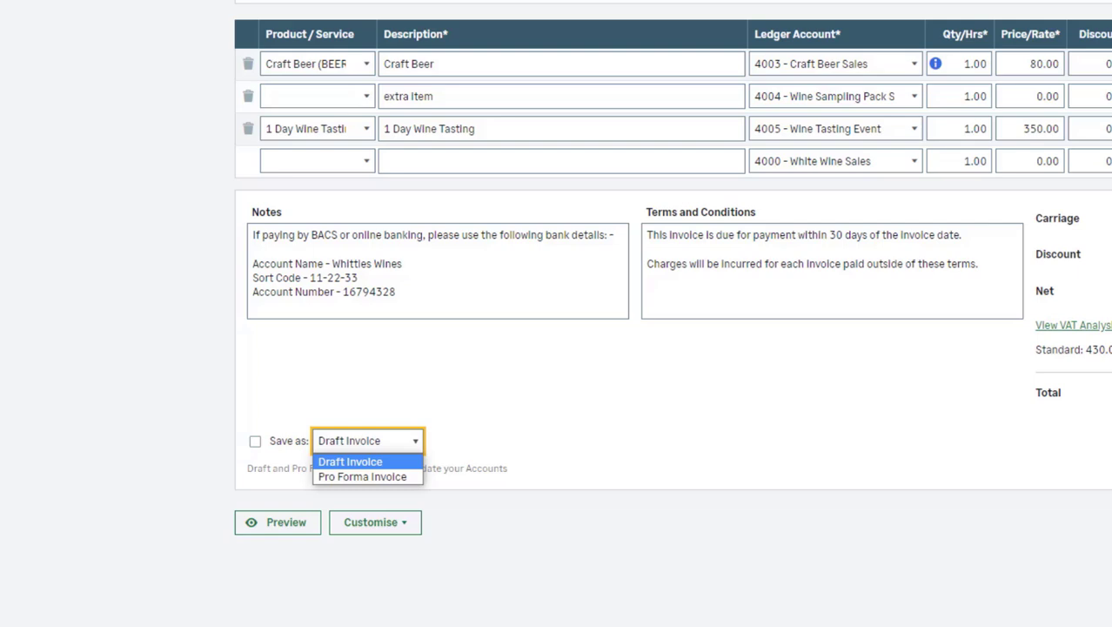
key("Down")
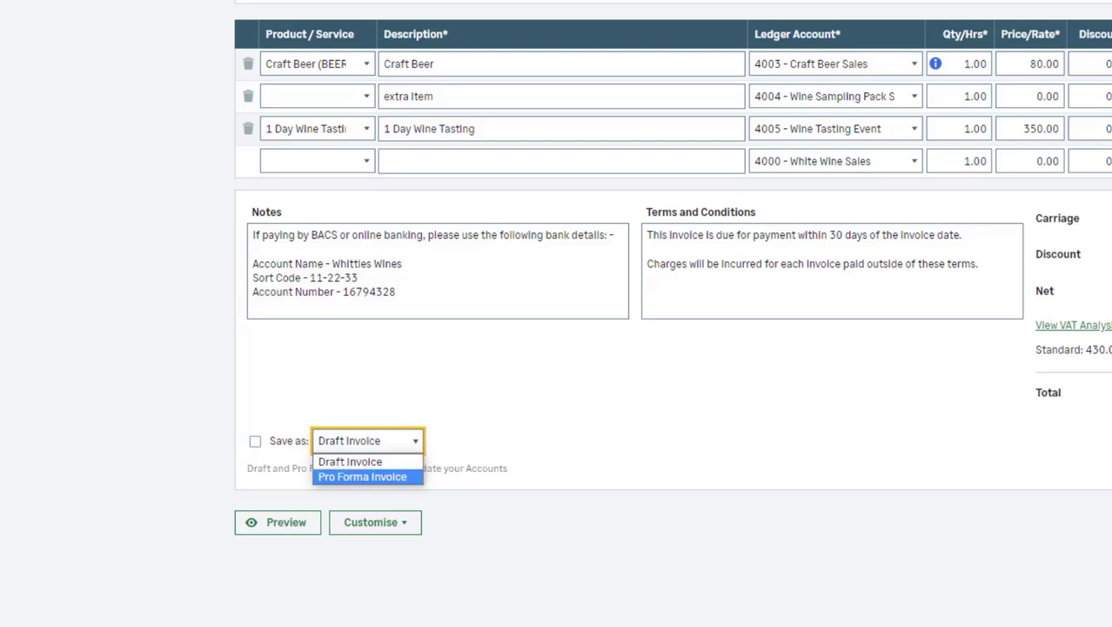
key("Return")
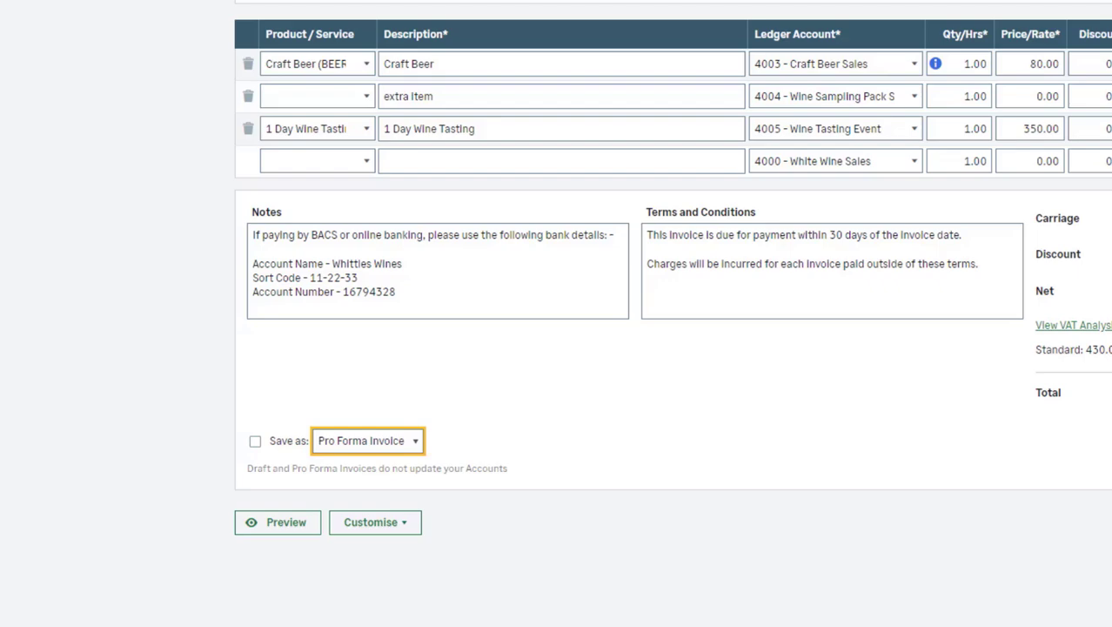
left_click(255, 441)
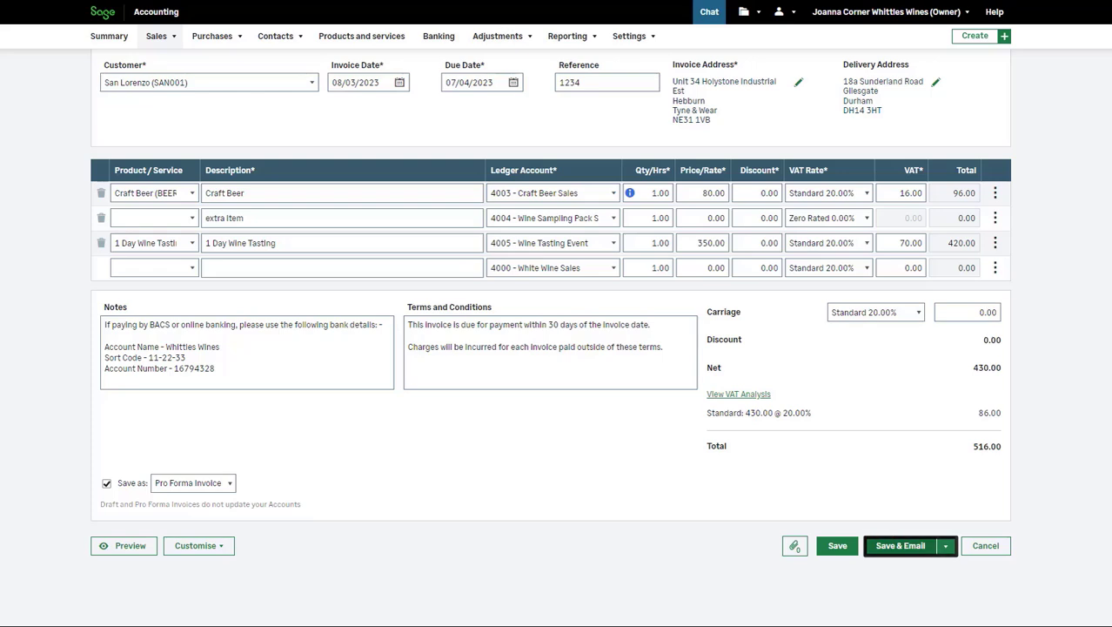
- Check the invoice's email form without sending anything, and save the San Lorenzo pro forma invoice without emailing it
left_click(900, 546)
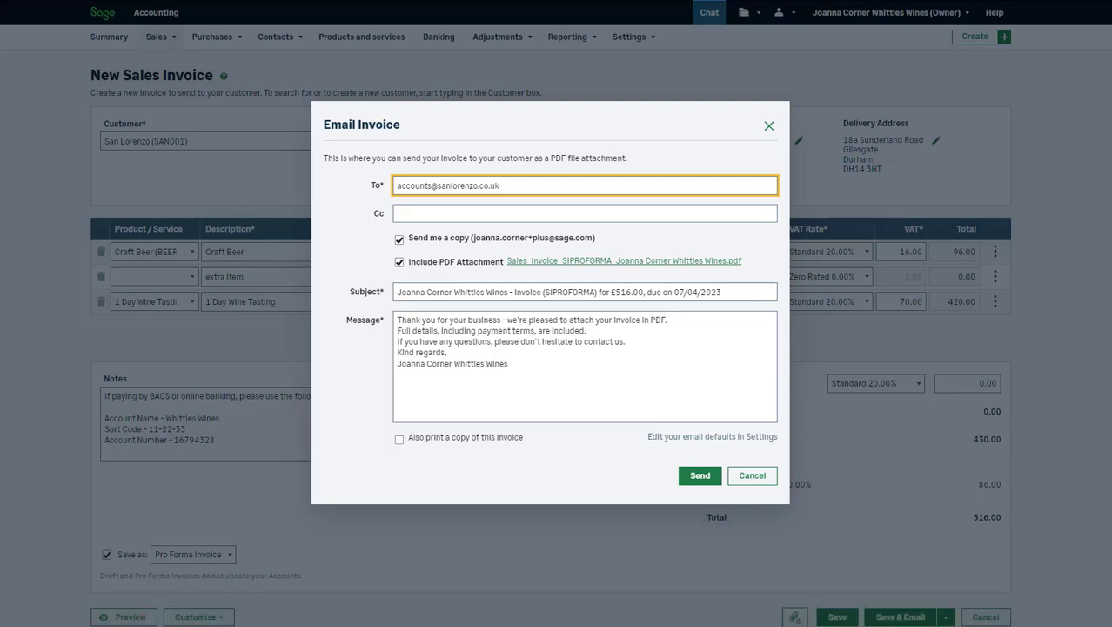
left_click(752, 475)
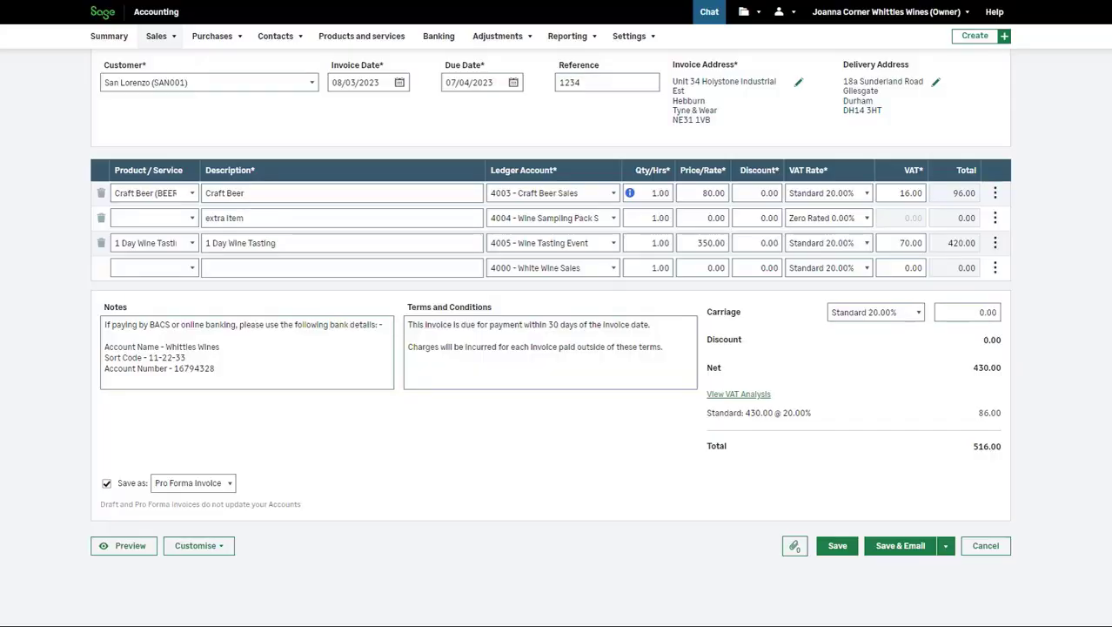
left_click(945, 545)
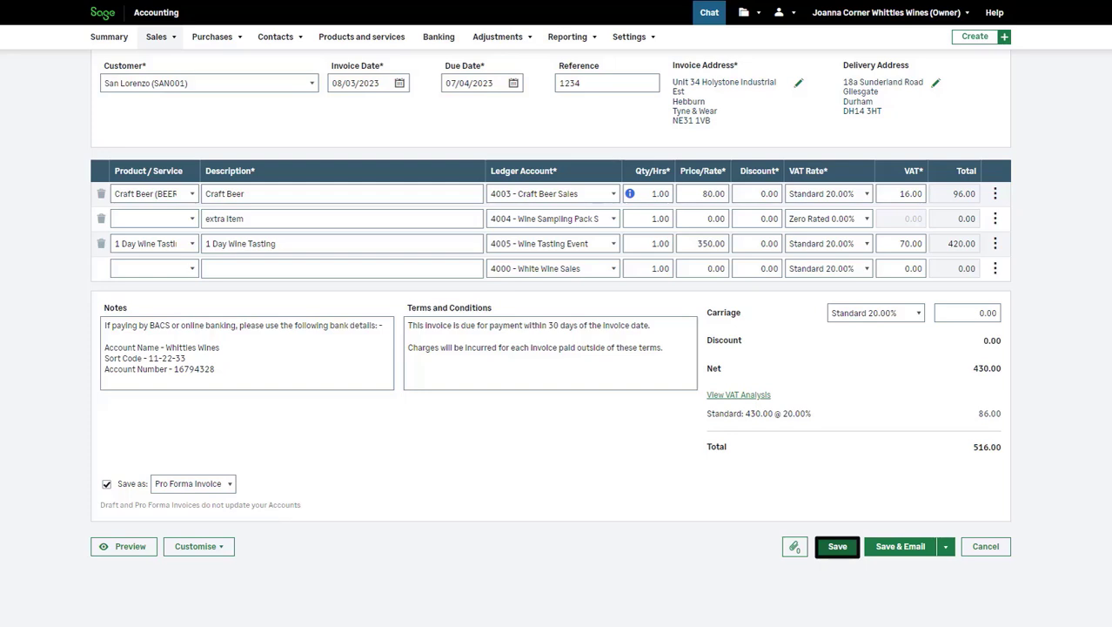
left_click(837, 546)
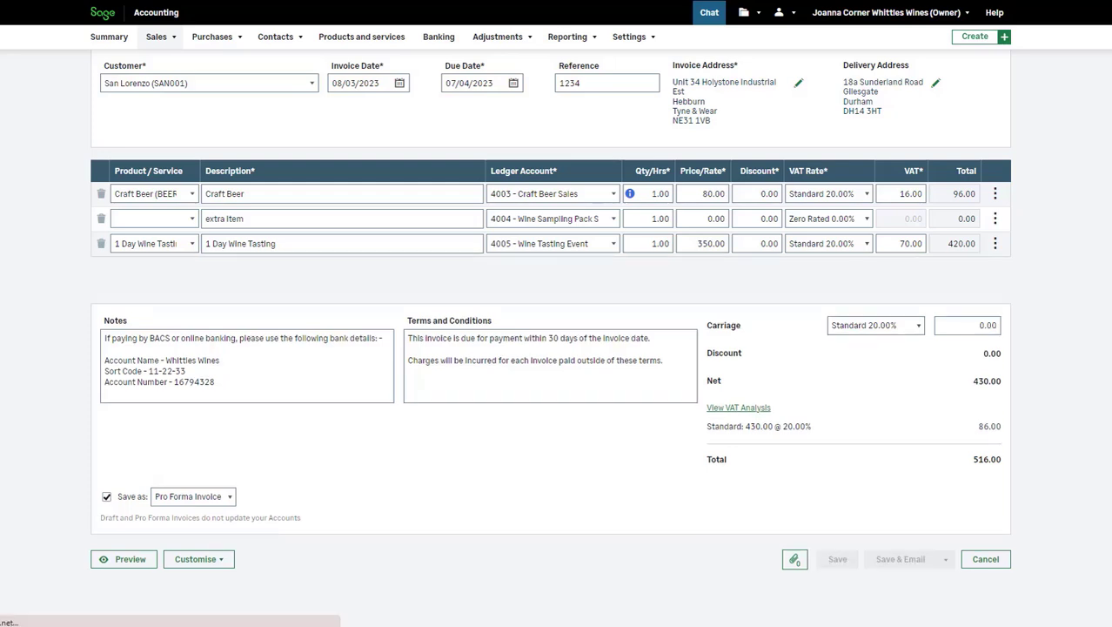